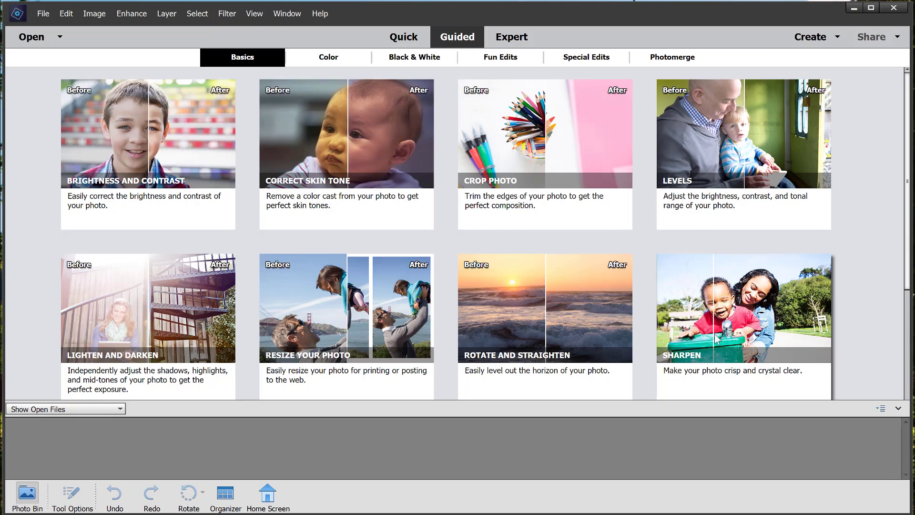
- Look over the basic guided edits and switch to the Expert workspace
{"action": "scroll", "coordinate": [583, 306], "scroll_direction": "down", "scroll_amount": 4}
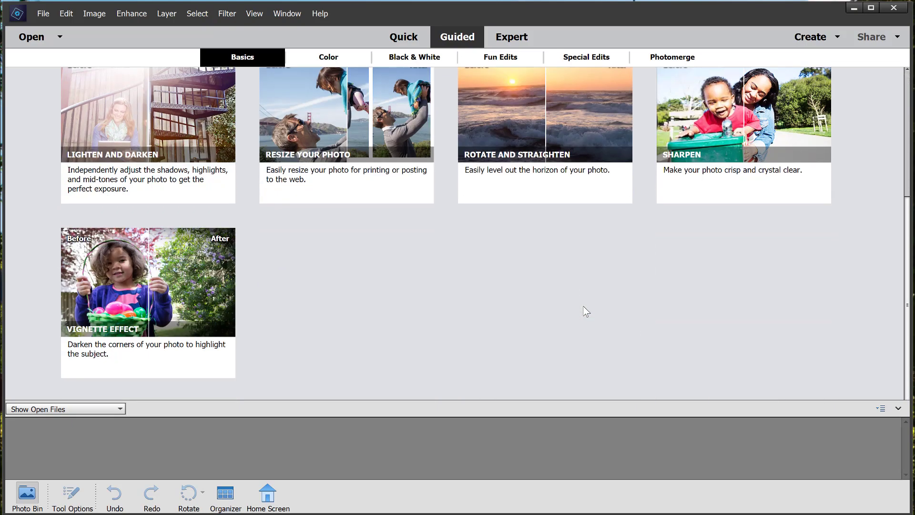
{"action": "scroll", "coordinate": [583, 307], "scroll_direction": "up", "scroll_amount": 4}
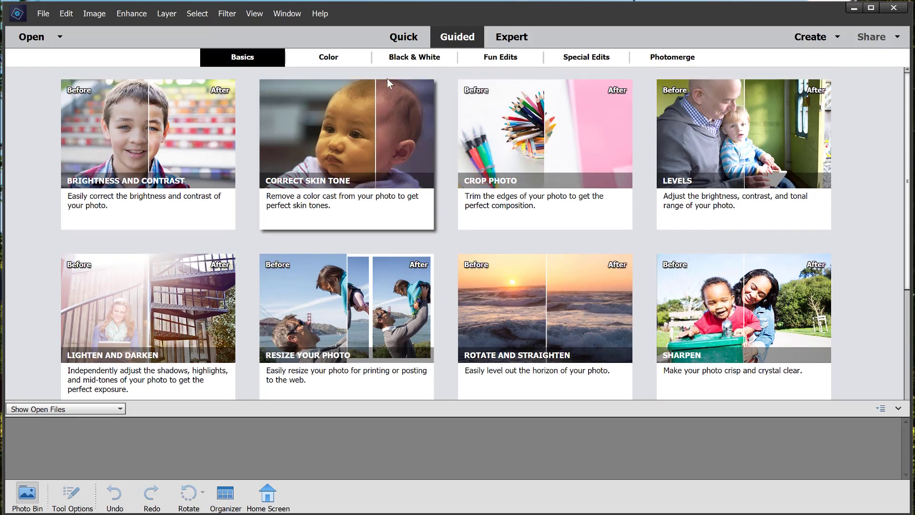
{"action": "left_click", "coordinate": [506, 36]}
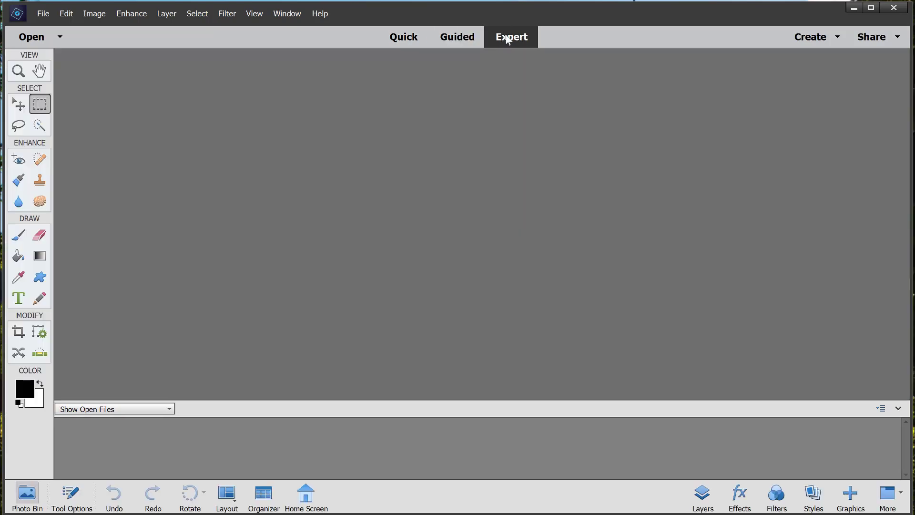
- In the General preferences, enable floating documents in Expert mode
{"action": "left_click", "coordinate": [43, 14]}
{"action": "mouse_move", "coordinate": [70, 16]}
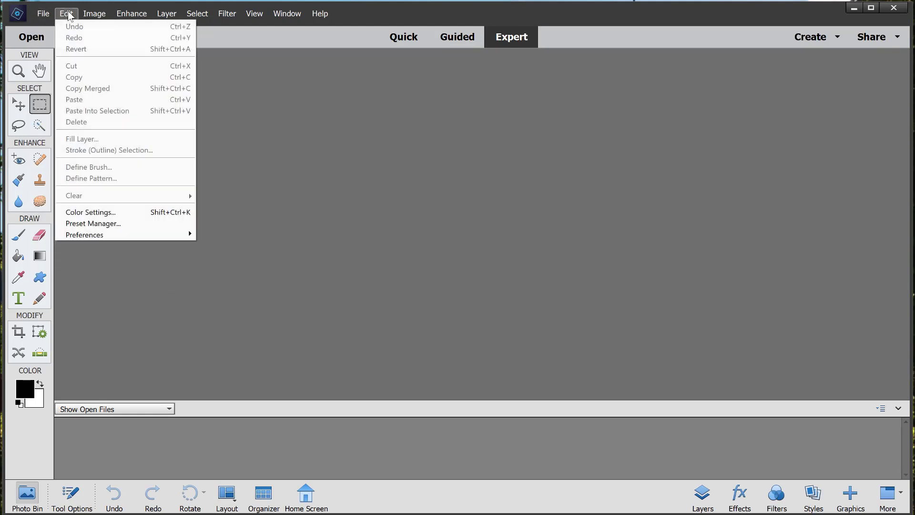
{"action": "mouse_move", "coordinate": [80, 235]}
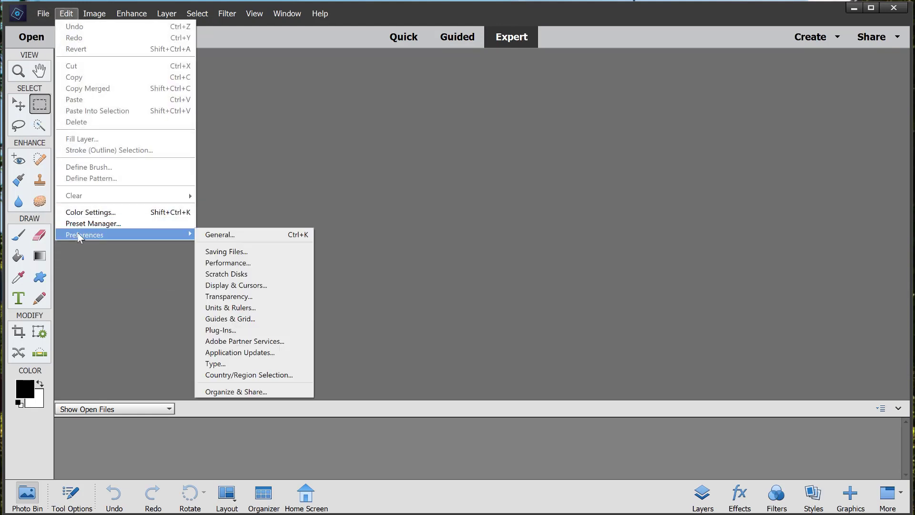
{"action": "left_click", "coordinate": [217, 235]}
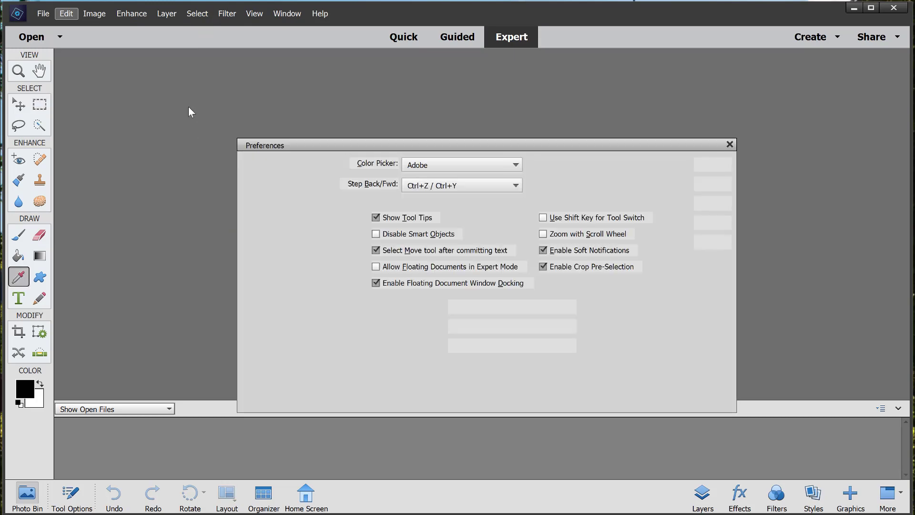
{"action": "left_click_drag", "start_coordinate": [318, 150], "coordinate": [266, 74]}
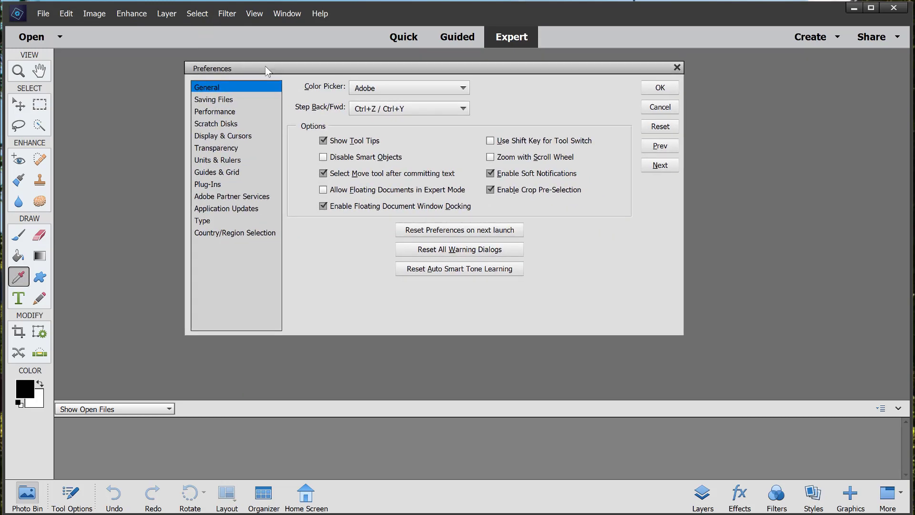
{"action": "left_click", "coordinate": [328, 192]}
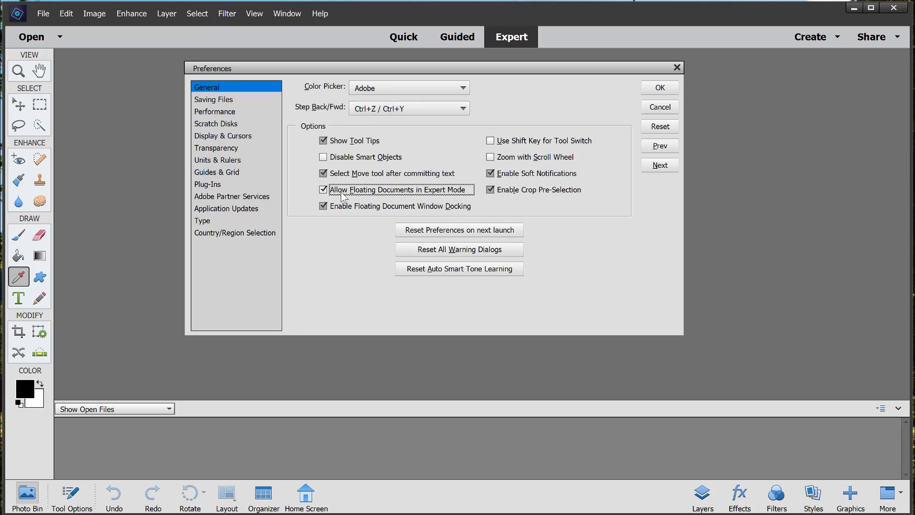
- In the Performance preferences, raise the memory Photoshop Elements may use to 14048 MB (93%)
{"action": "left_click", "coordinate": [225, 101]}
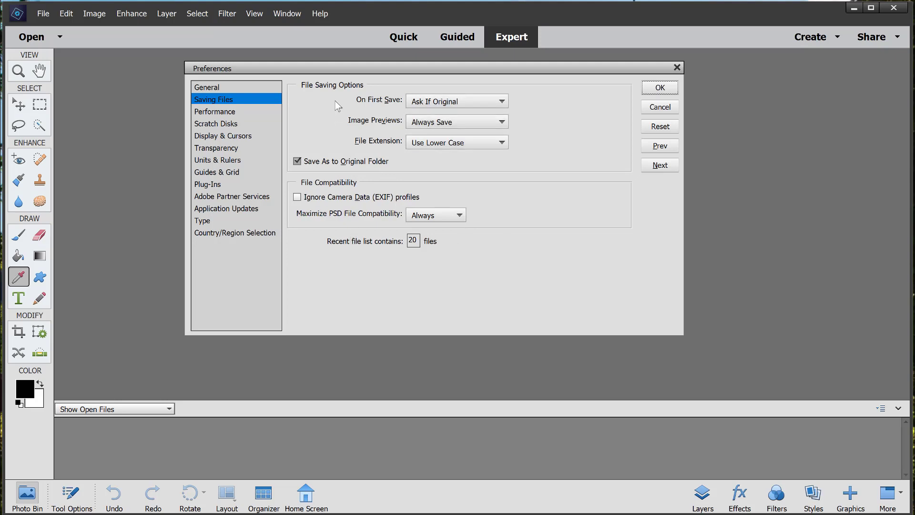
{"action": "left_click", "coordinate": [232, 117]}
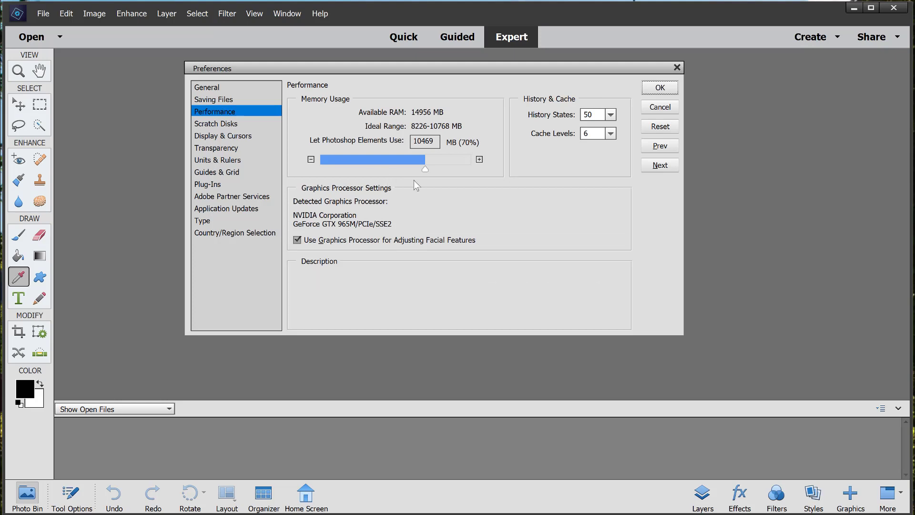
{"action": "mouse_move", "coordinate": [469, 149]}
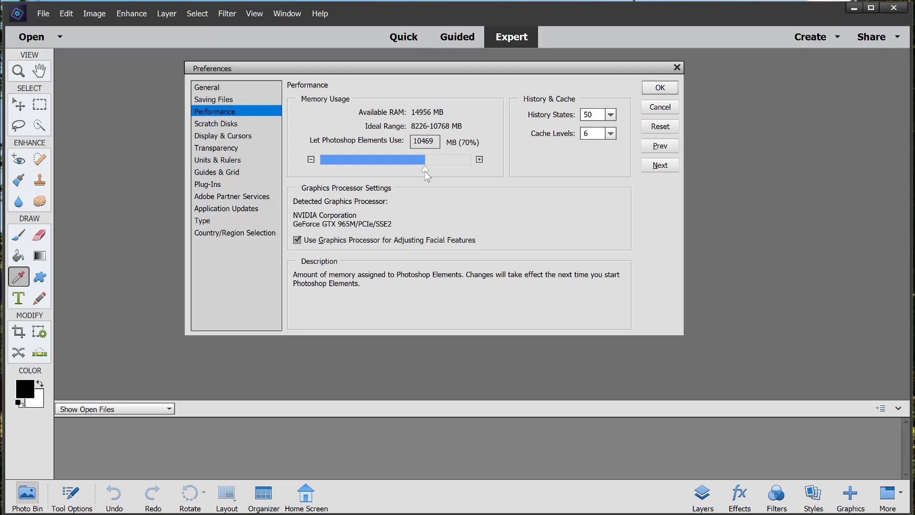
{"action": "left_click_drag", "start_coordinate": [424, 171], "coordinate": [462, 170]}
{"action": "left_click_drag", "start_coordinate": [463, 169], "coordinate": [461, 169]}
- Set the number of history states to 25
{"action": "left_click", "coordinate": [606, 116]}
{"action": "left_click_drag", "start_coordinate": [612, 130], "coordinate": [604, 136]}
{"action": "left_click", "coordinate": [577, 151]}
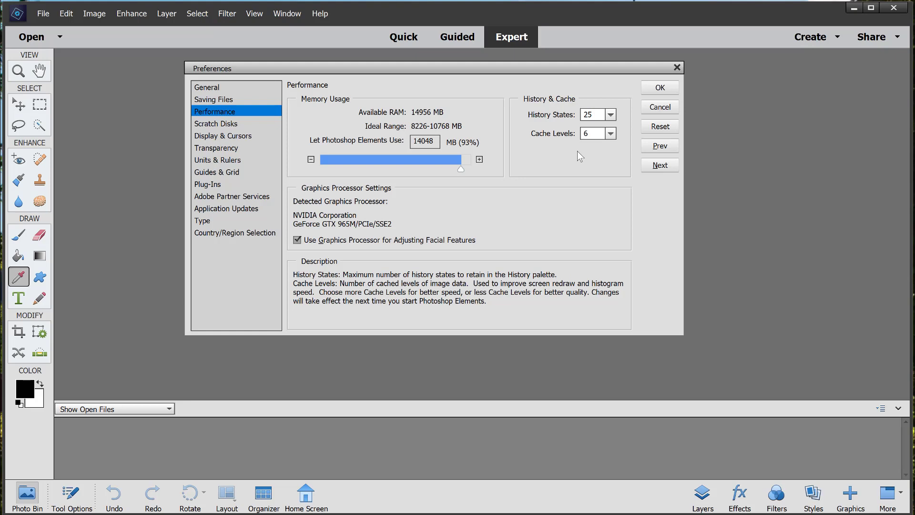
- Turn off graphics processor use for adjusting facial features, check the scratch disks and save the preferences
{"action": "left_click", "coordinate": [297, 241]}
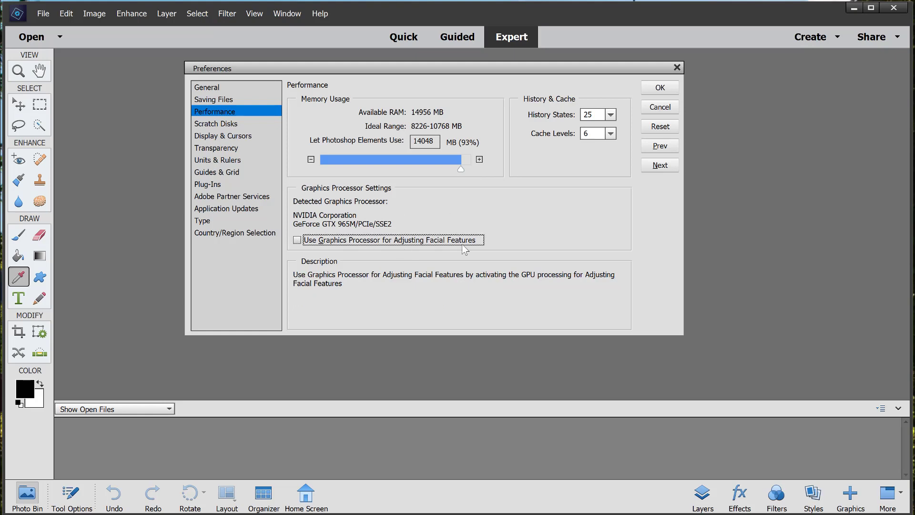
{"action": "left_click", "coordinate": [224, 126]}
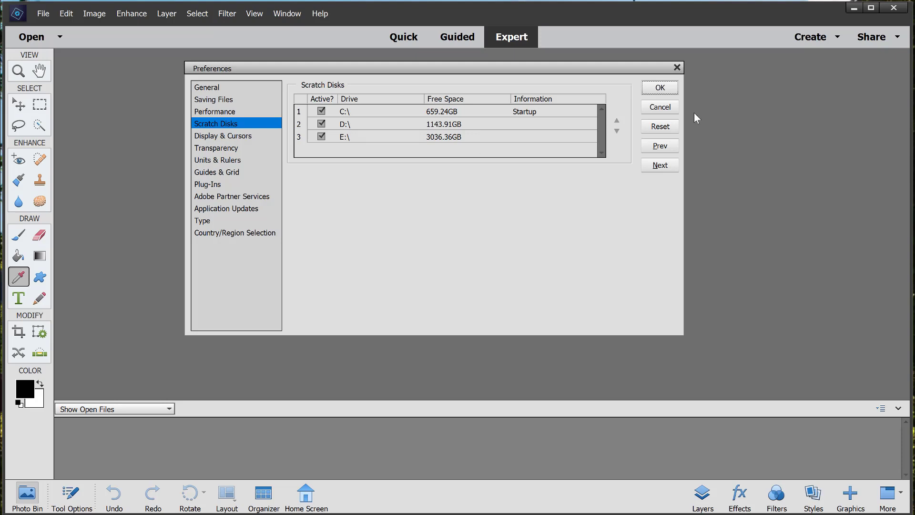
{"action": "left_click", "coordinate": [659, 88]}
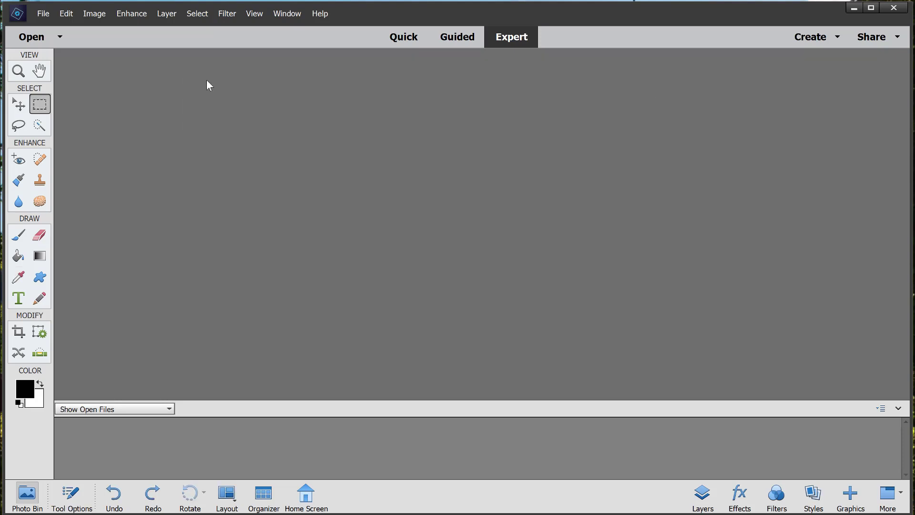
- Open the image 2019_AC_P040_B.jpg from the Custom folder
{"action": "left_click", "coordinate": [37, 14]}
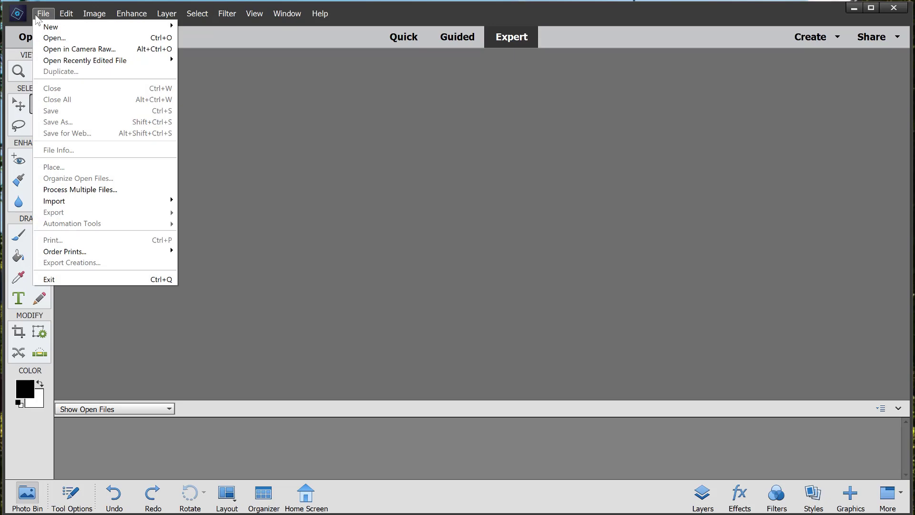
{"action": "left_click", "coordinate": [55, 38]}
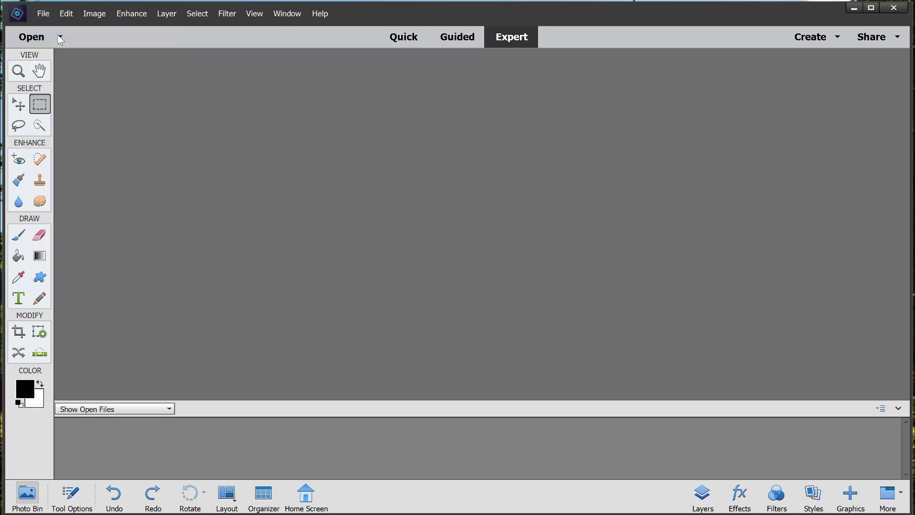
{"action": "left_click", "coordinate": [187, 104]}
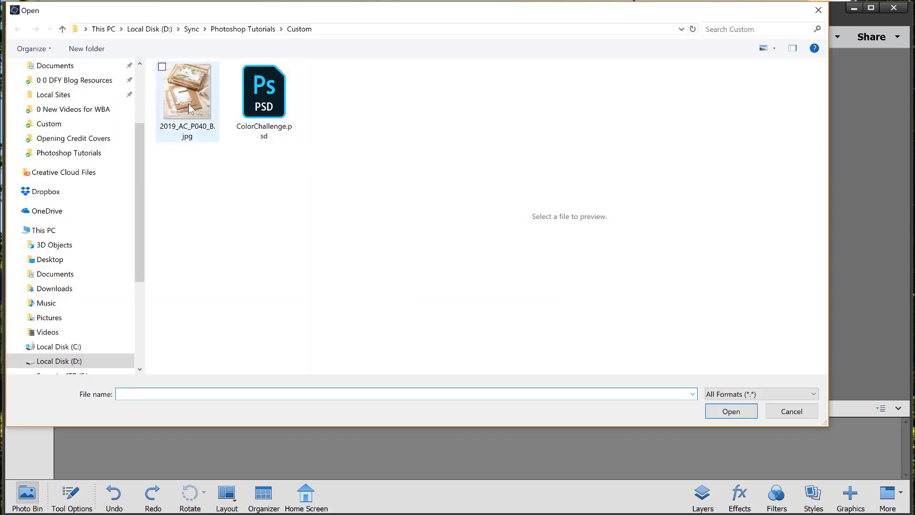
{"action": "left_click", "coordinate": [716, 409]}
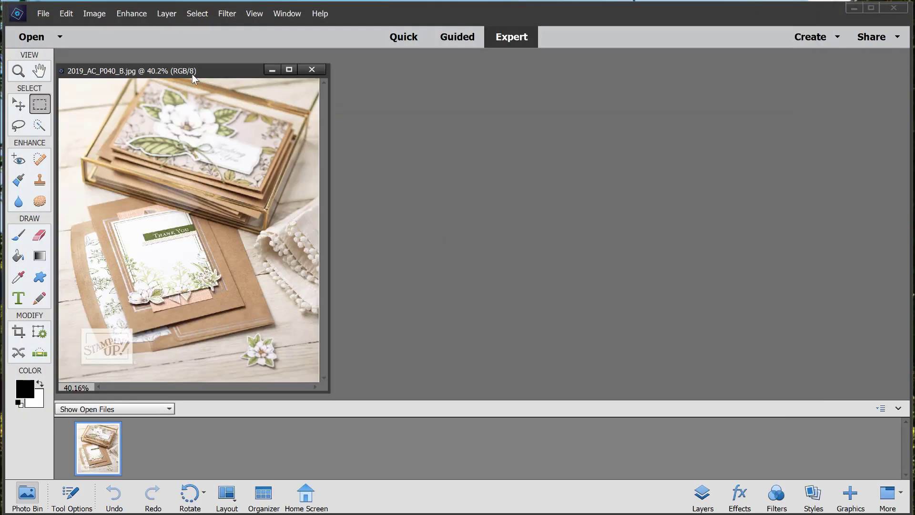
- Move the floating 2019_AC_P040_B.jpg window around the workspace and dock it as a tab
{"action": "left_click_drag", "start_coordinate": [193, 74], "coordinate": [221, 71]}
{"action": "left_click_drag", "start_coordinate": [284, 73], "coordinate": [285, 73]}
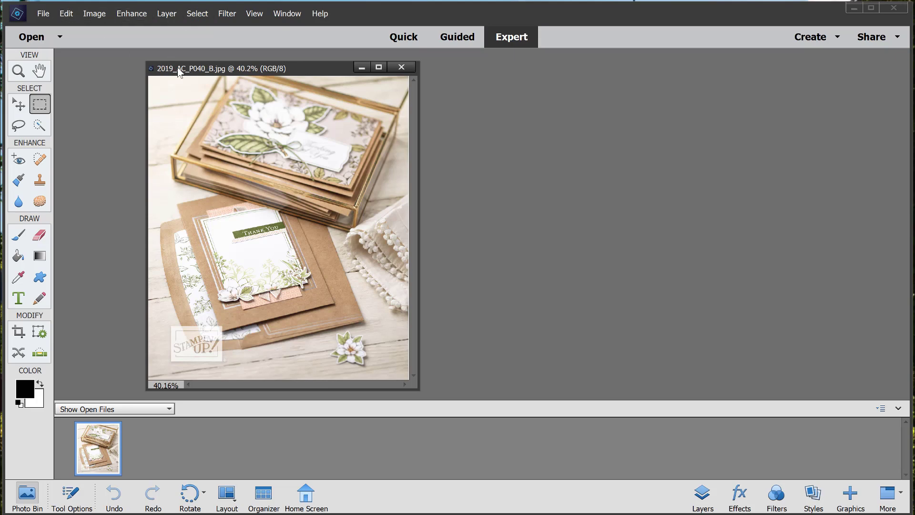
{"action": "left_click_drag", "start_coordinate": [179, 71], "coordinate": [99, 52]}
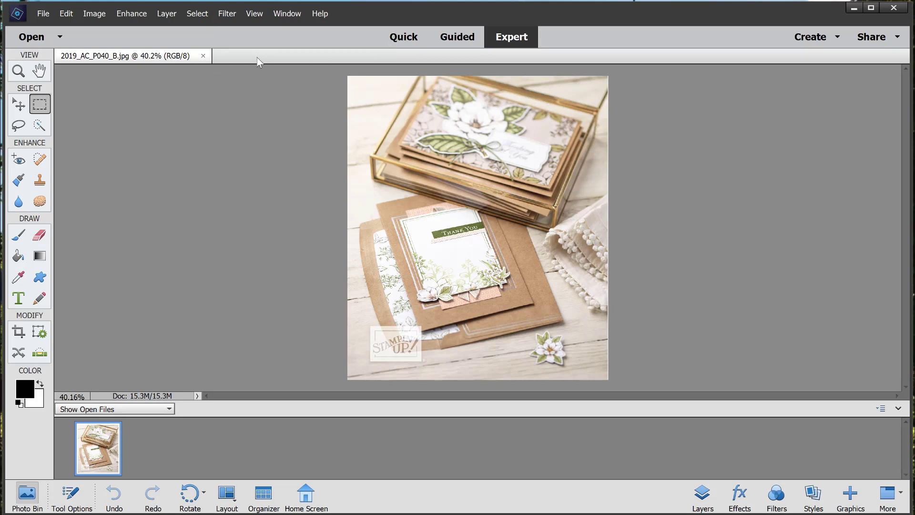
- Open Sample.jpg from the Photoshop Tutorials folder
{"action": "left_click", "coordinate": [43, 13]}
{"action": "left_click", "coordinate": [48, 39]}
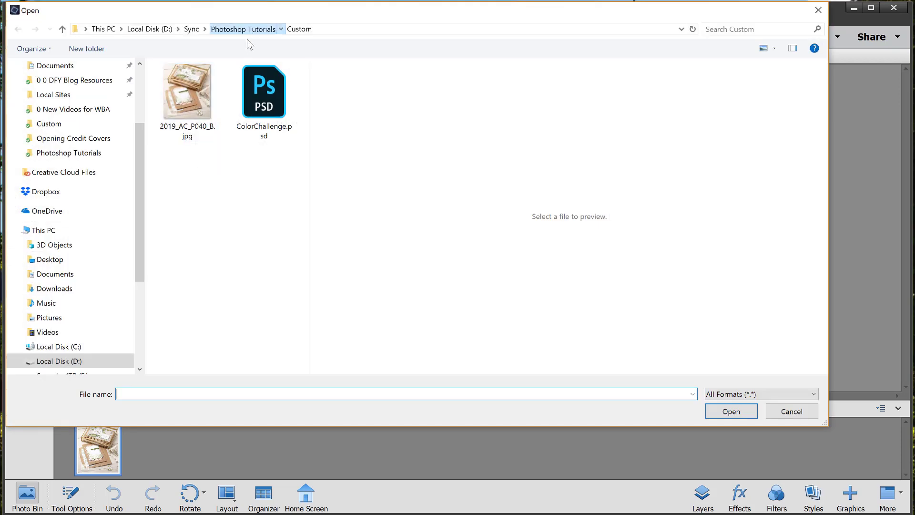
{"action": "left_click", "coordinate": [245, 29]}
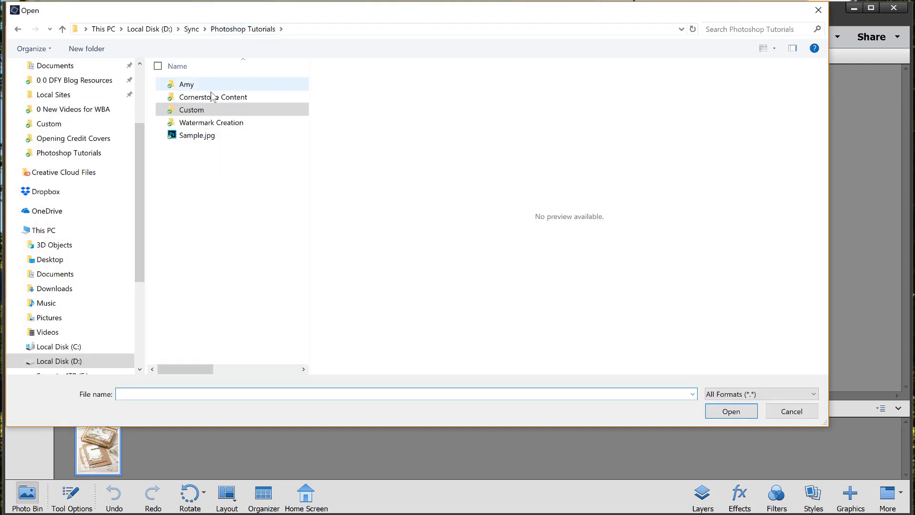
{"action": "left_click", "coordinate": [204, 135]}
{"action": "left_click", "coordinate": [729, 412]}
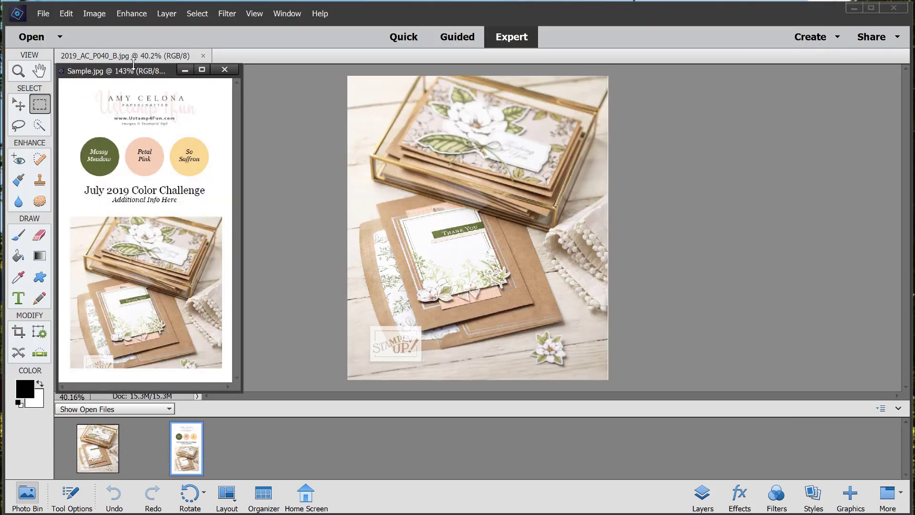
- Dock Sample.jpg as a tab beside 2019_AC_P040_B.jpg and switch between the two documents
{"action": "left_click_drag", "start_coordinate": [136, 66], "coordinate": [264, 63]}
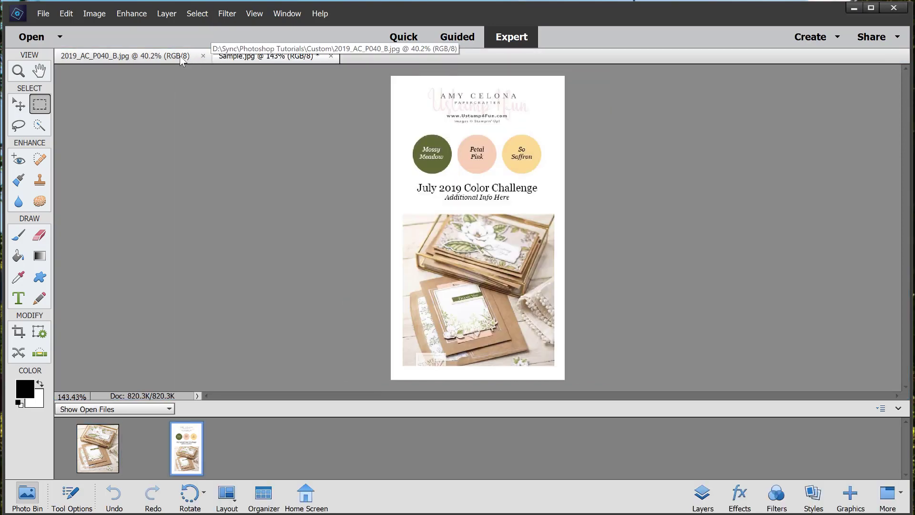
{"action": "left_click", "coordinate": [125, 56]}
{"action": "left_click", "coordinate": [247, 58]}
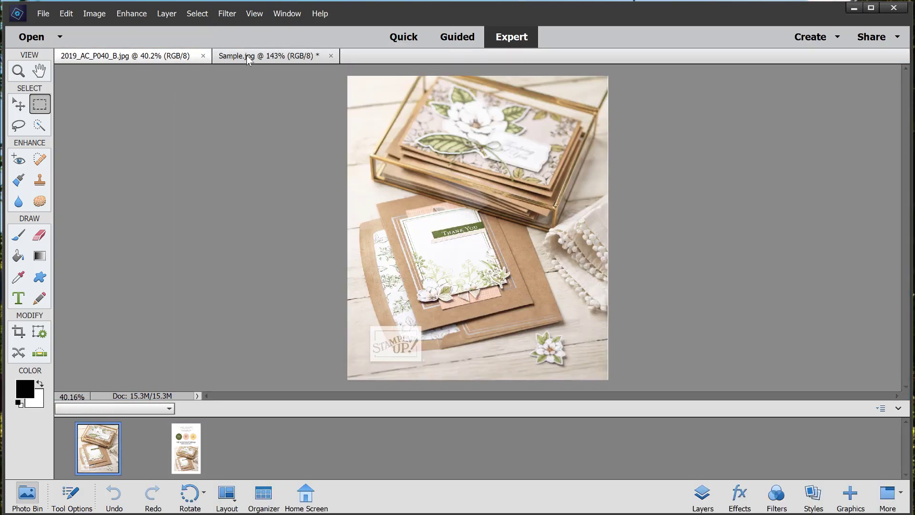
{"action": "left_click", "coordinate": [177, 59]}
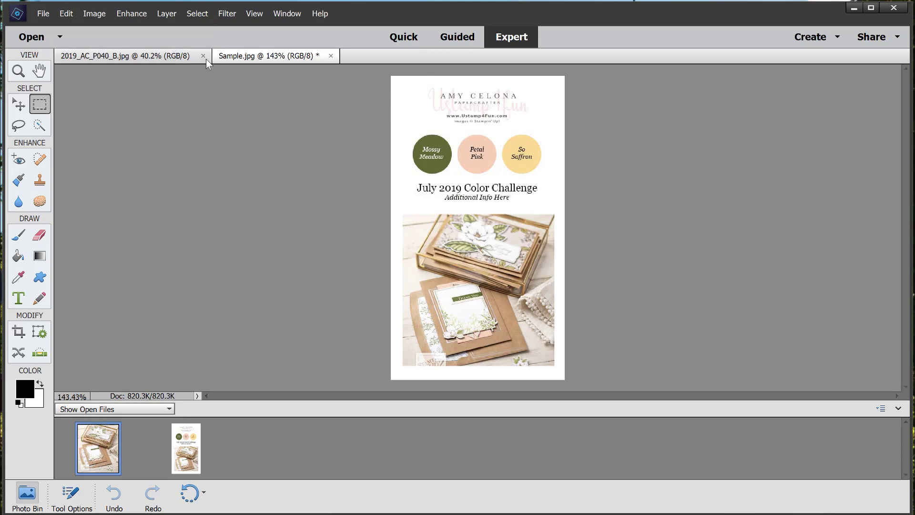
- Undock both documents into floating windows and arrange them side by side, with Sample.jpg to the right of the photo
{"action": "left_click_drag", "start_coordinate": [262, 58], "coordinate": [156, 85]}
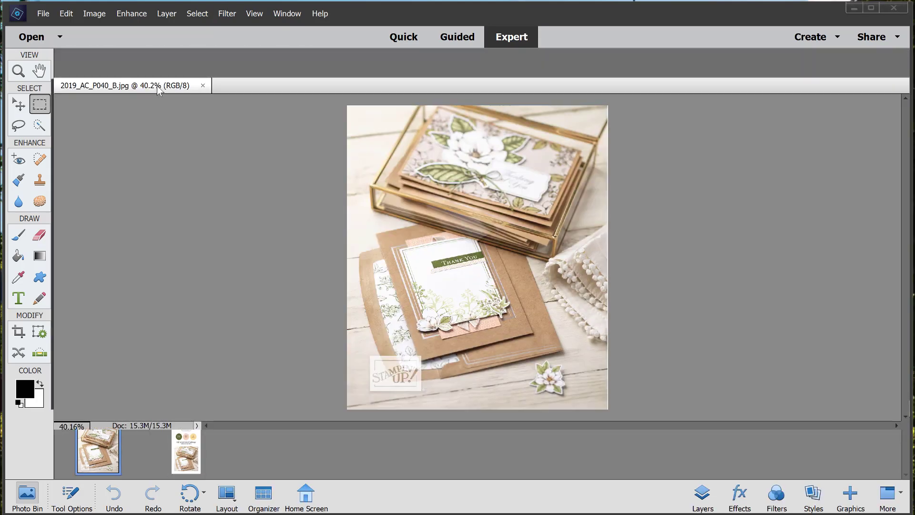
{"action": "left_click", "coordinate": [344, 128]}
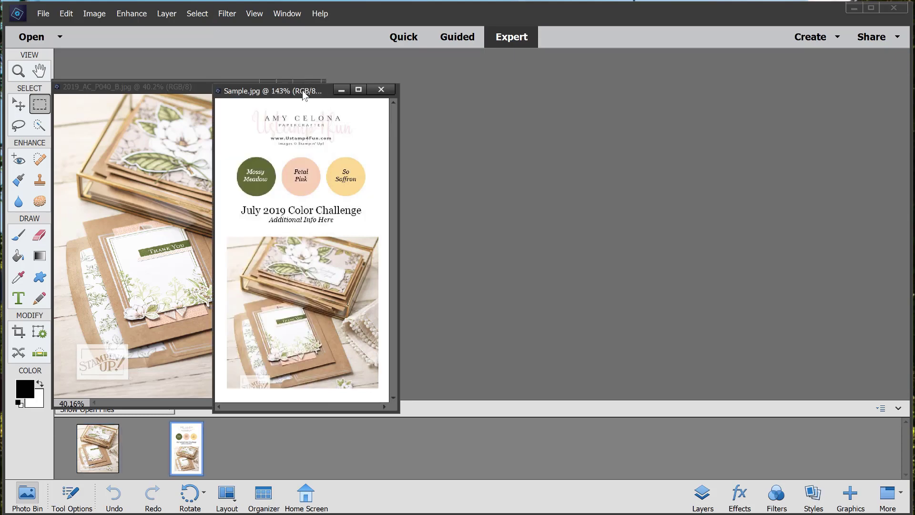
{"action": "left_click_drag", "start_coordinate": [309, 91], "coordinate": [500, 79]}
{"action": "left_click_drag", "start_coordinate": [230, 84], "coordinate": [261, 70]}
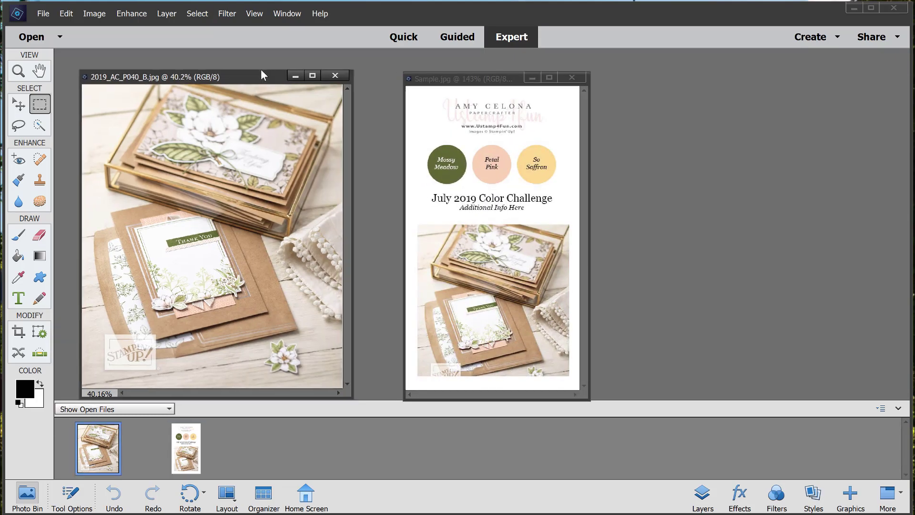